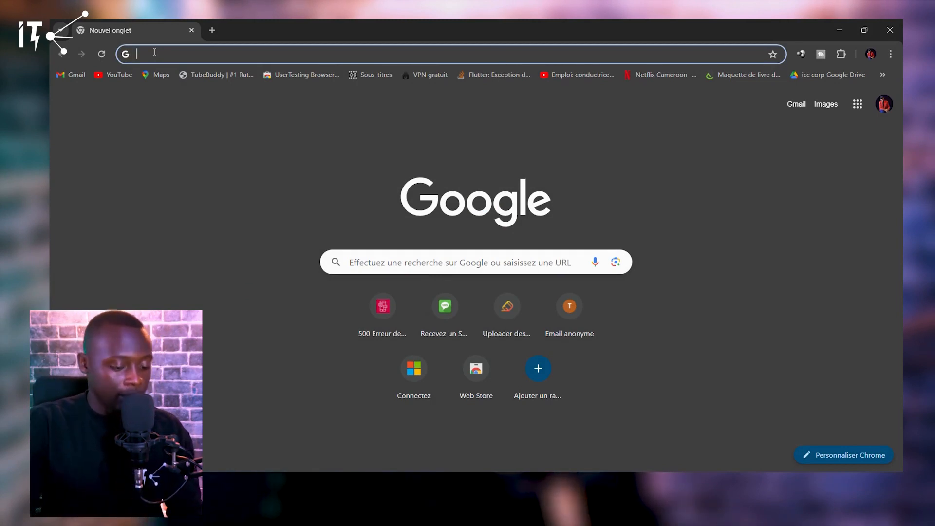
# - Open the ElevenLabs website from a web search for ELEVEN LABS and start the account sign-up
pyautogui.write('ELEVEN')
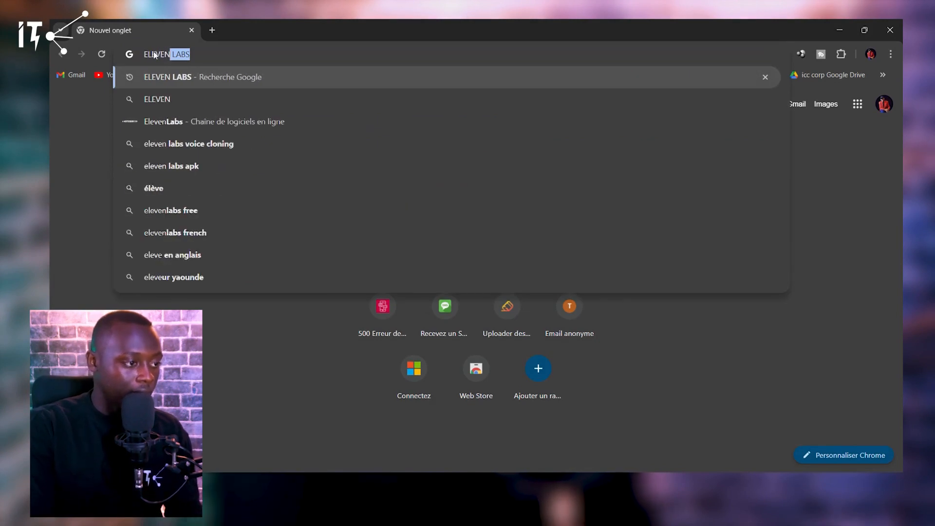
pyautogui.press('Return')
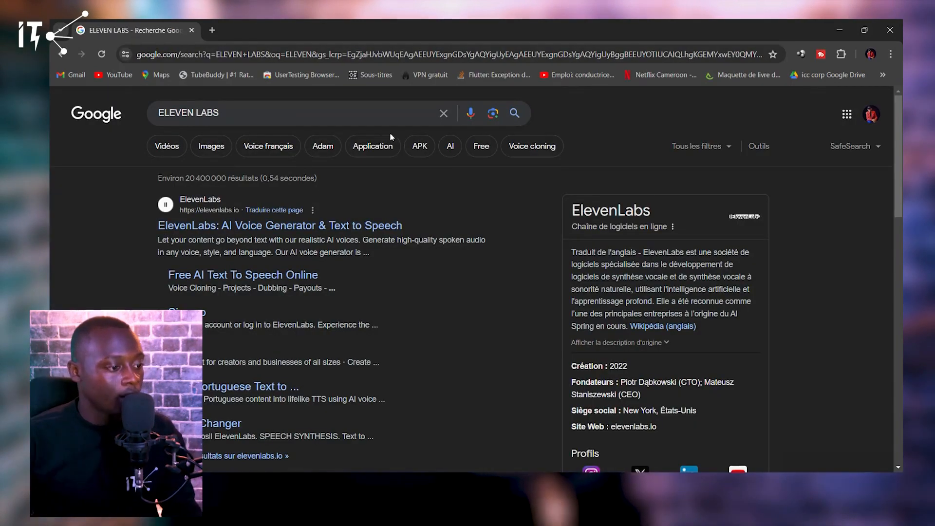
pyautogui.click(254, 226)
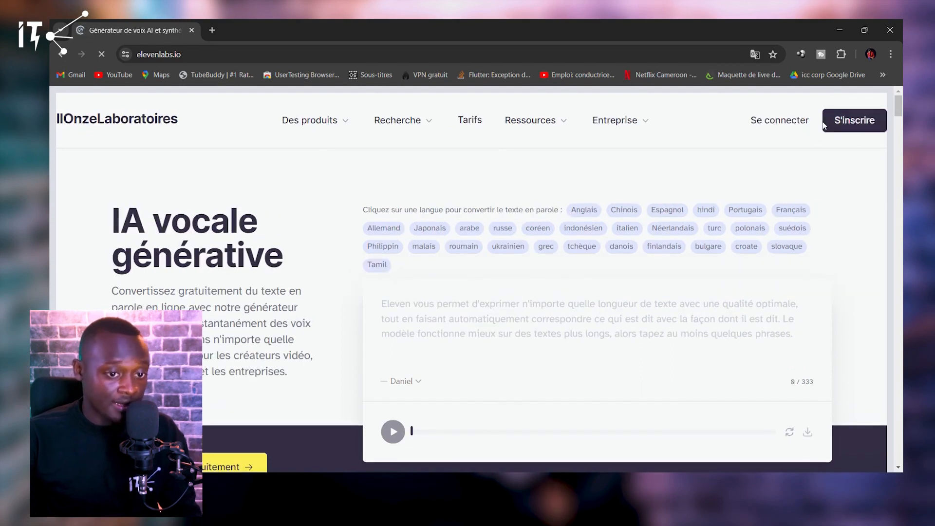
pyautogui.click(862, 126)
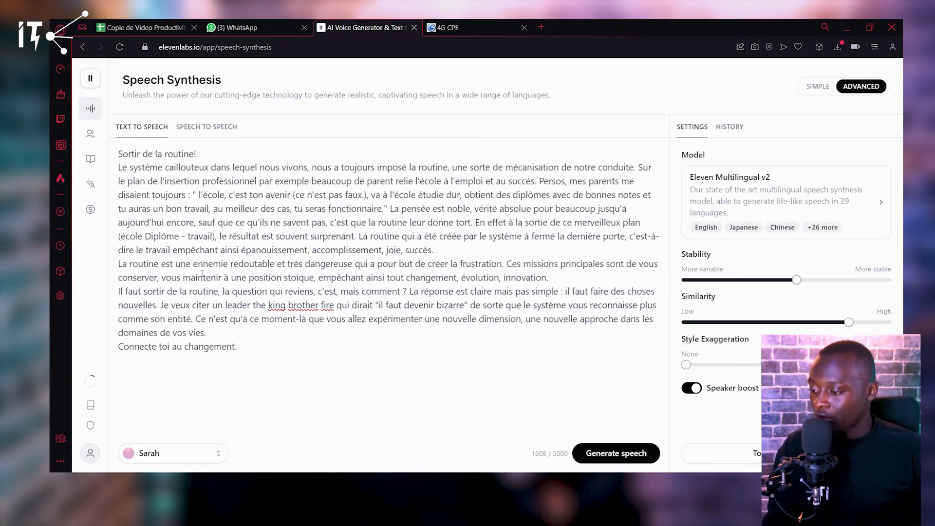
# - Examine the monthly subscription plans, comparing the prices, character allowances and features of Free, Starter, Creator, Pro and Scale
pyautogui.moveTo(127, 111)
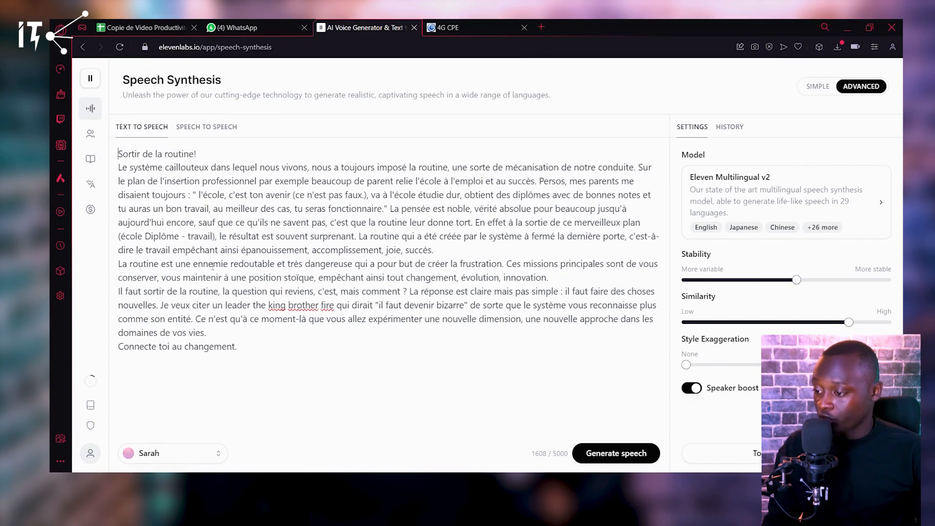
pyautogui.moveTo(96, 112)
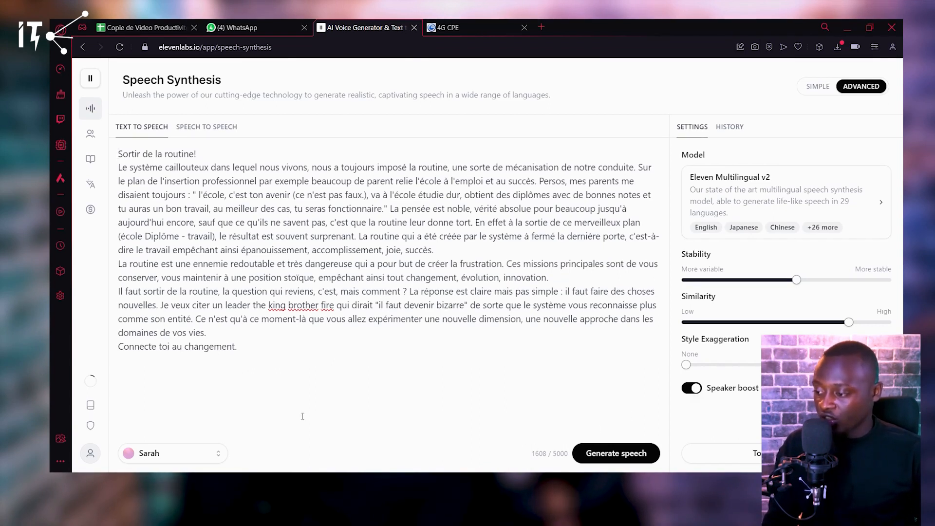
pyautogui.moveTo(94, 389)
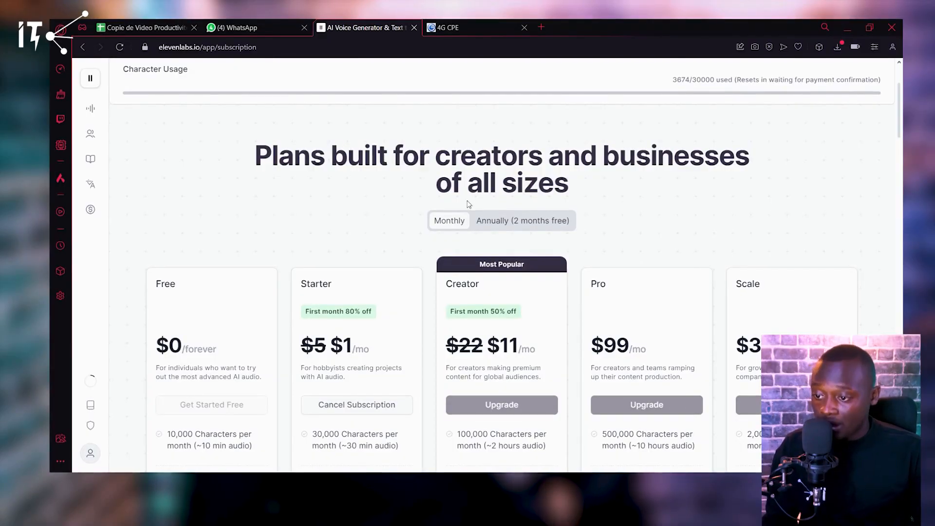
pyautogui.scroll(-3, 334, 182)
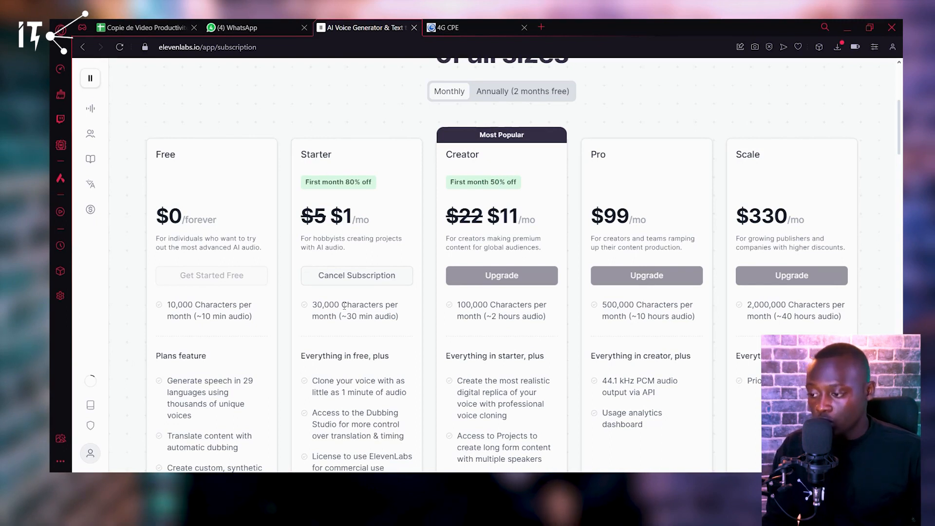
pyautogui.scroll(-5, 334, 308)
pyautogui.scroll(2, 272, 217)
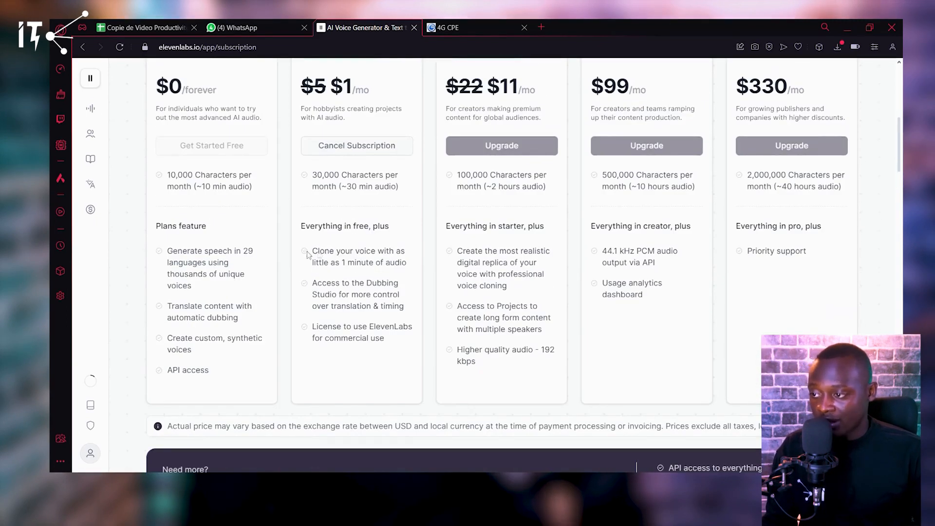
pyautogui.scroll(-3, 380, 294)
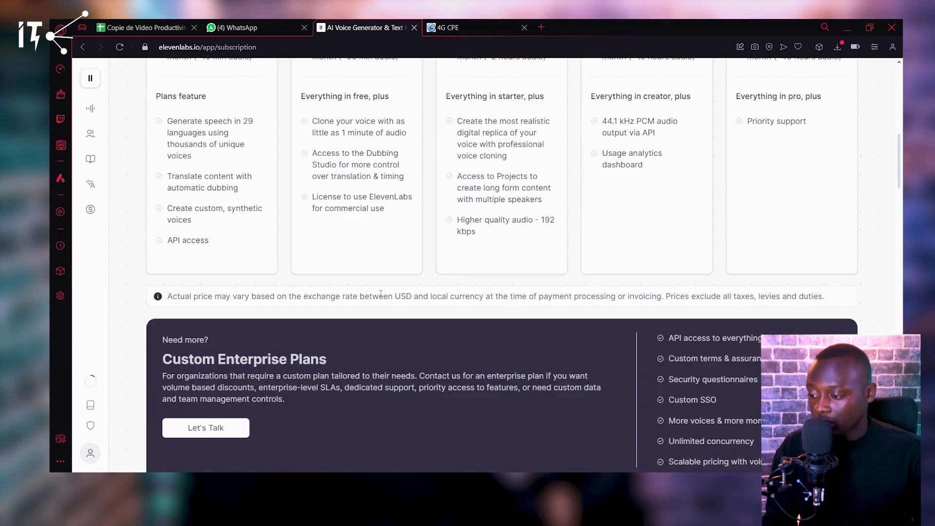
pyautogui.scroll(12, 380, 294)
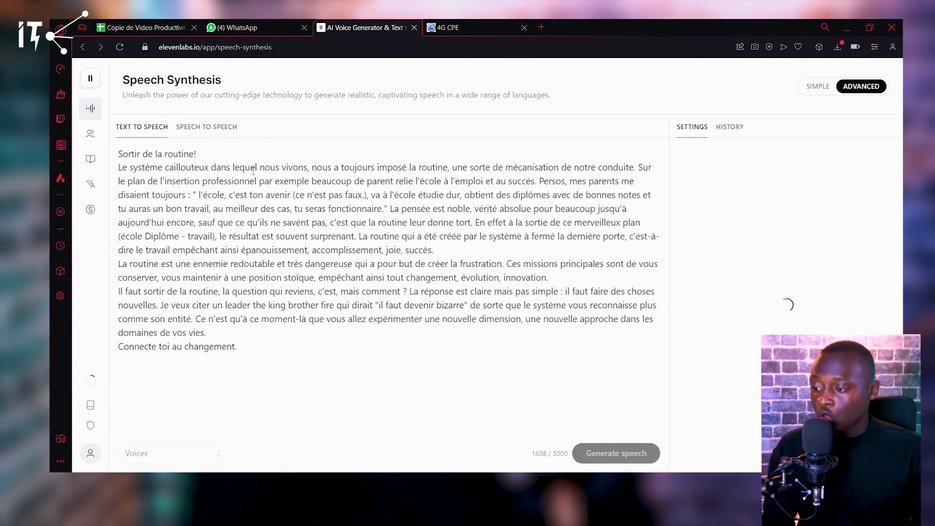
# - Shorten the text-to-speech script by deleting everything after the sentence ending in "l'école à l'emploi et au succès."
pyautogui.moveTo(246, 350); pyautogui.dragTo(539, 181)
pyautogui.press('BackSpace')
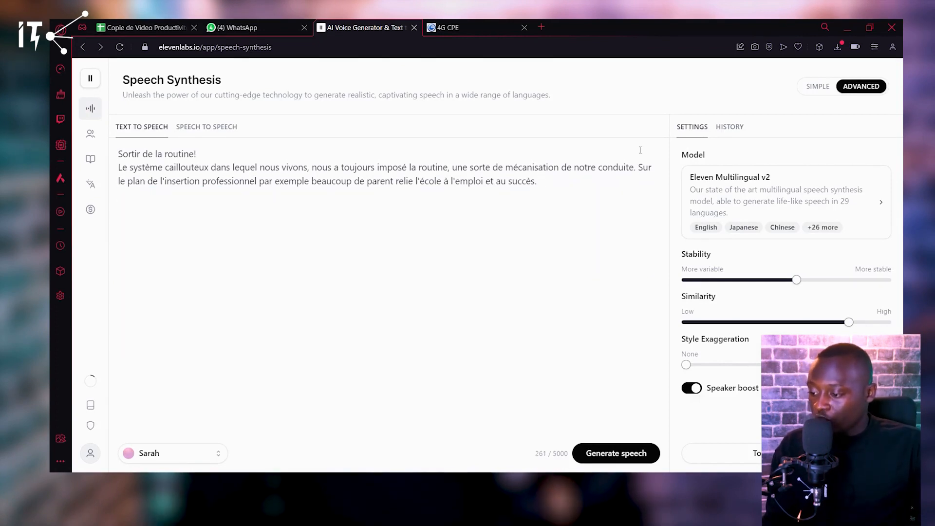
# - Preview the Serena, Dorothy and Charlotte voices, and set Charlotte as the voice for the script
pyautogui.click(222, 455)
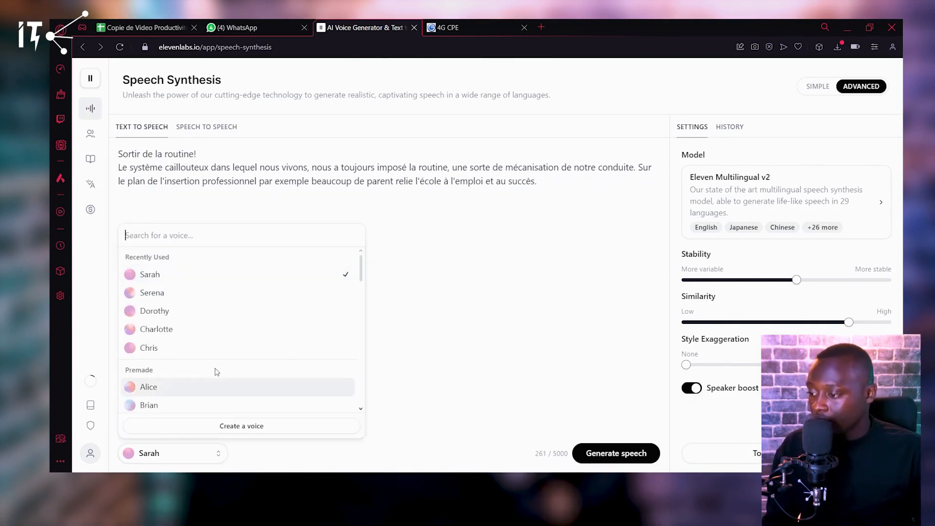
pyautogui.click(130, 293)
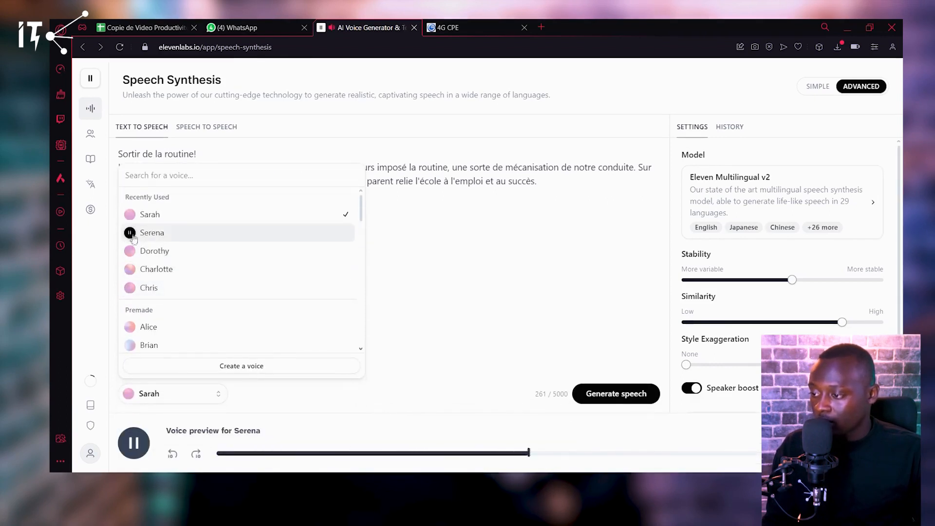
pyautogui.click(129, 251)
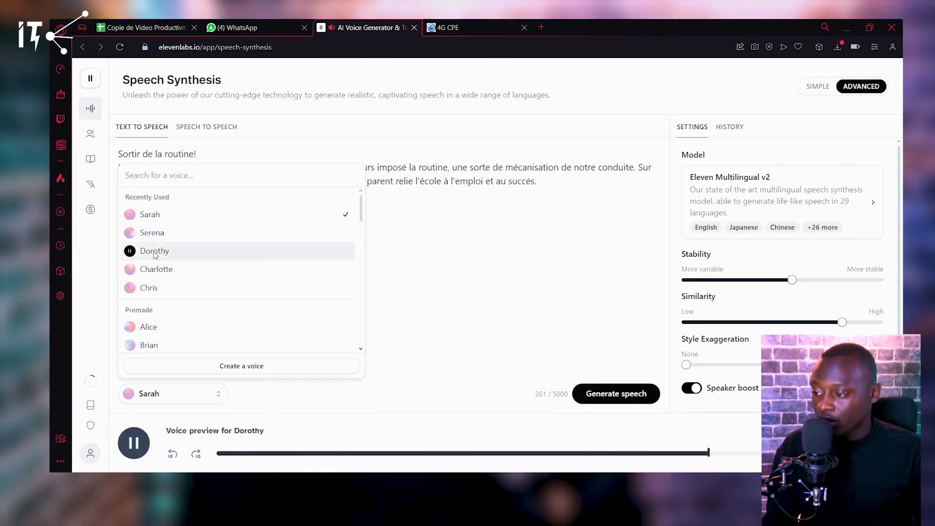
pyautogui.click(129, 270)
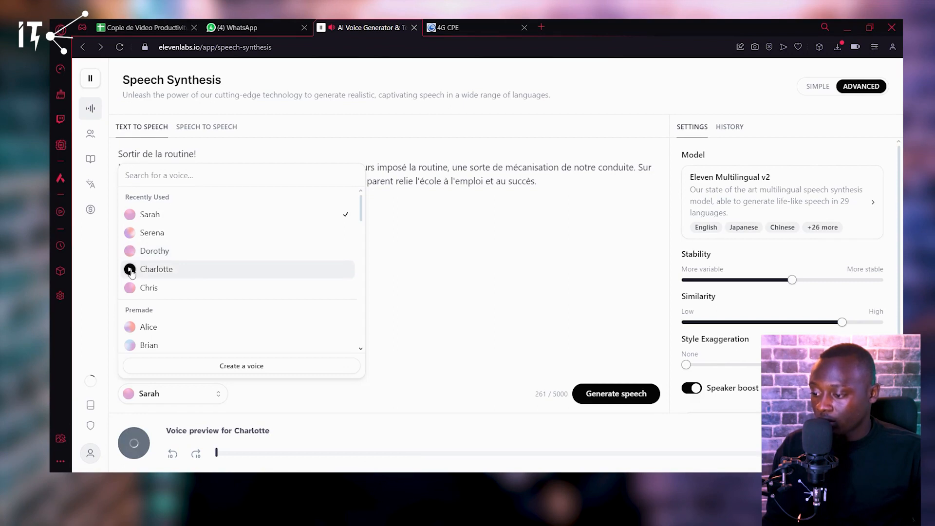
pyautogui.click(197, 273)
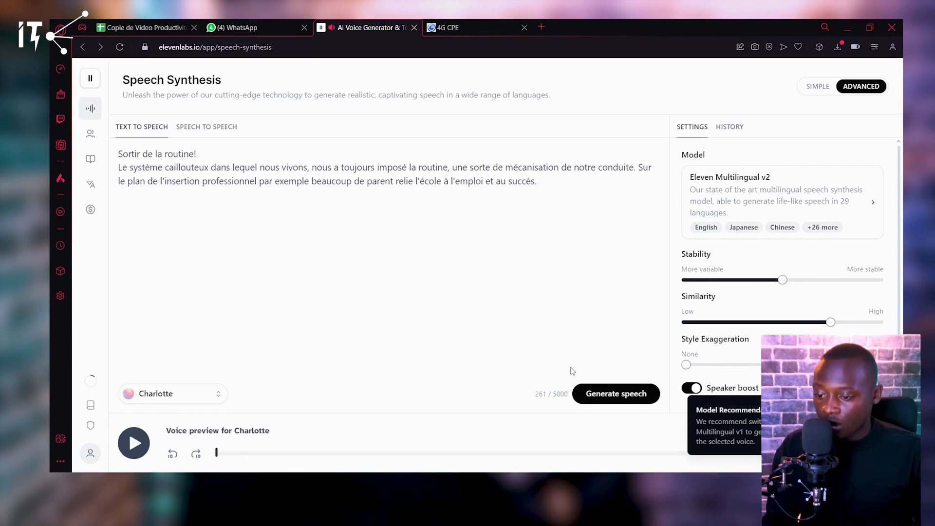
# - Generate the speech from the shortened script, listen to part of it and pause the playback
pyautogui.click(616, 397)
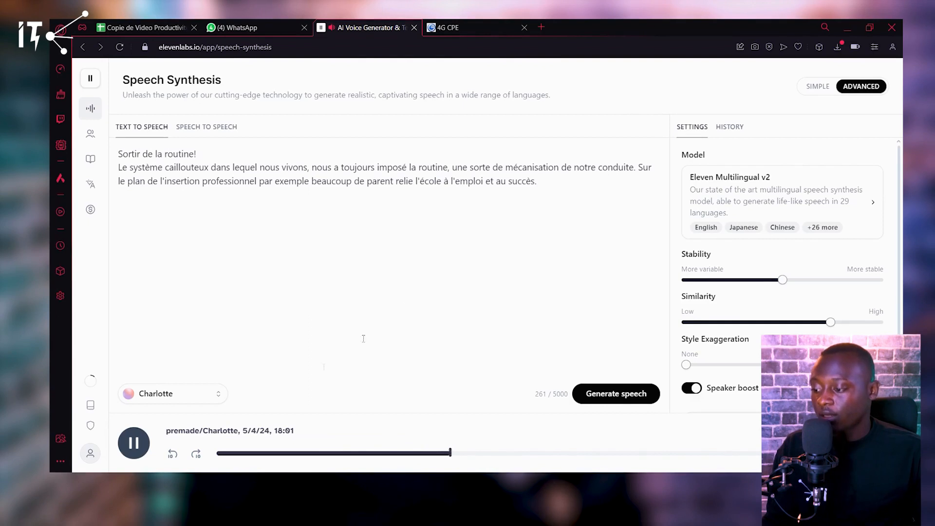
pyautogui.click(134, 443)
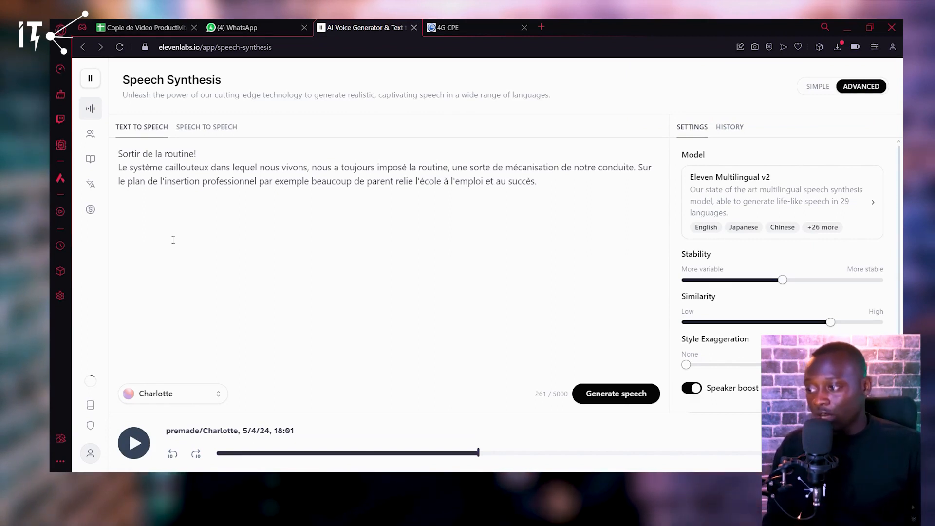
# - Start a new Instant Voice Cloning voice in VoiceLab and name it MARTIN
pyautogui.moveTo(133, 134)
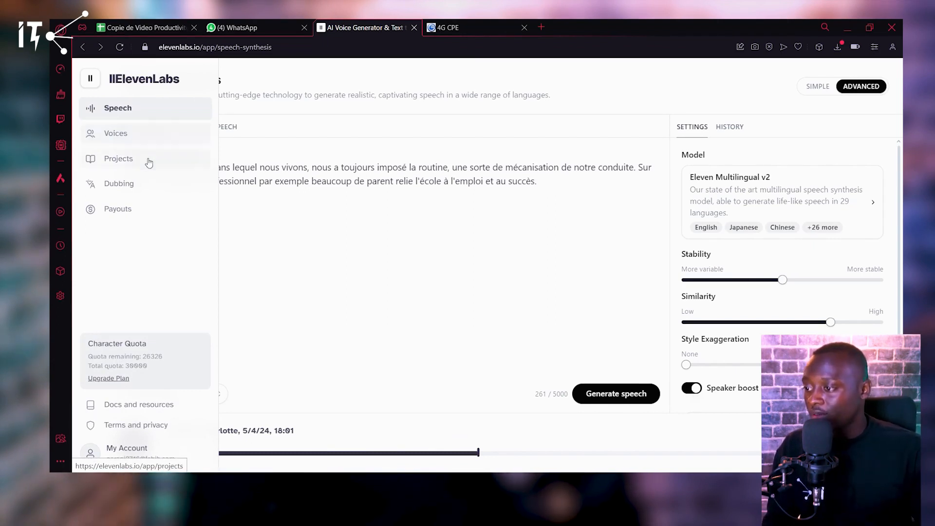
pyautogui.click(145, 136)
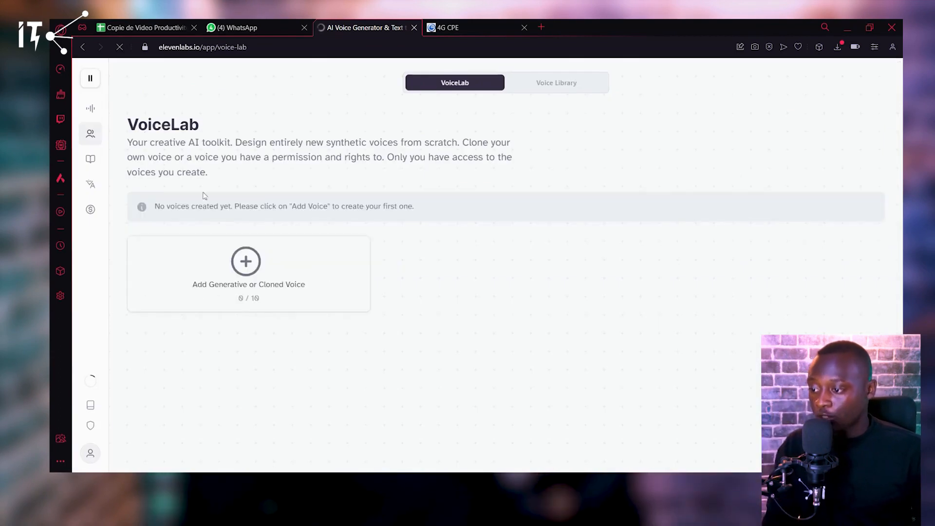
pyautogui.click(263, 269)
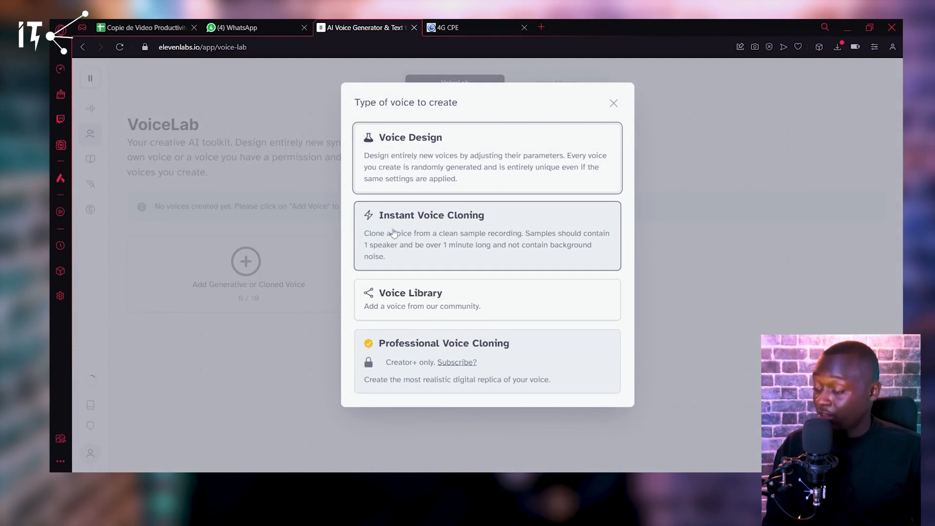
pyautogui.click(424, 232)
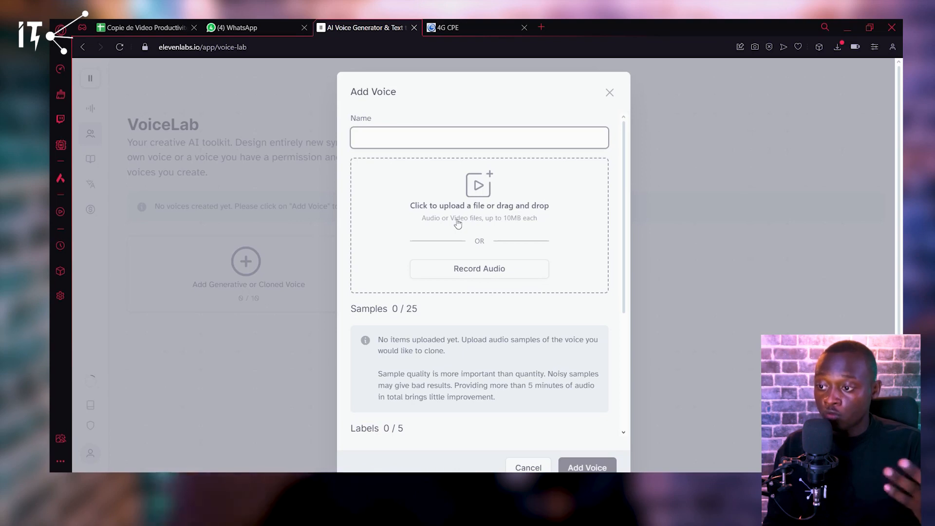
pyautogui.write('MA')
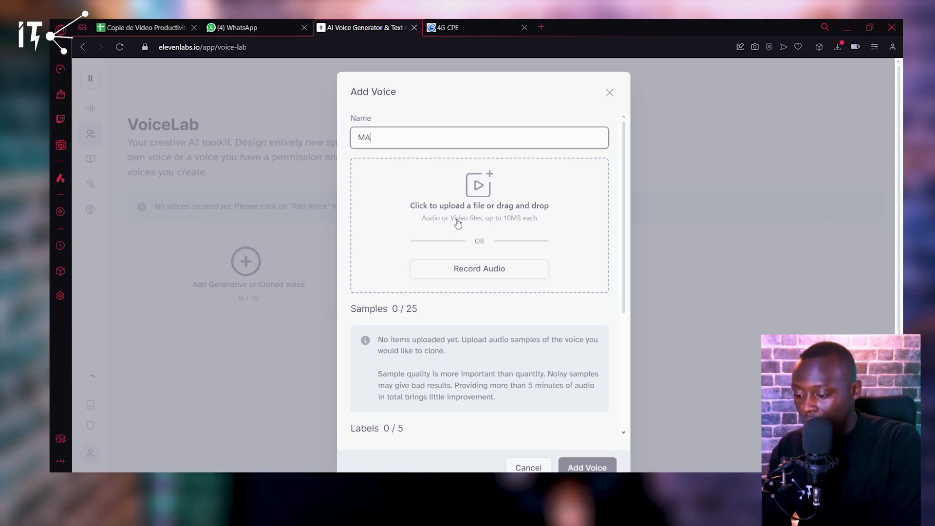
pyautogui.write('RTIN')
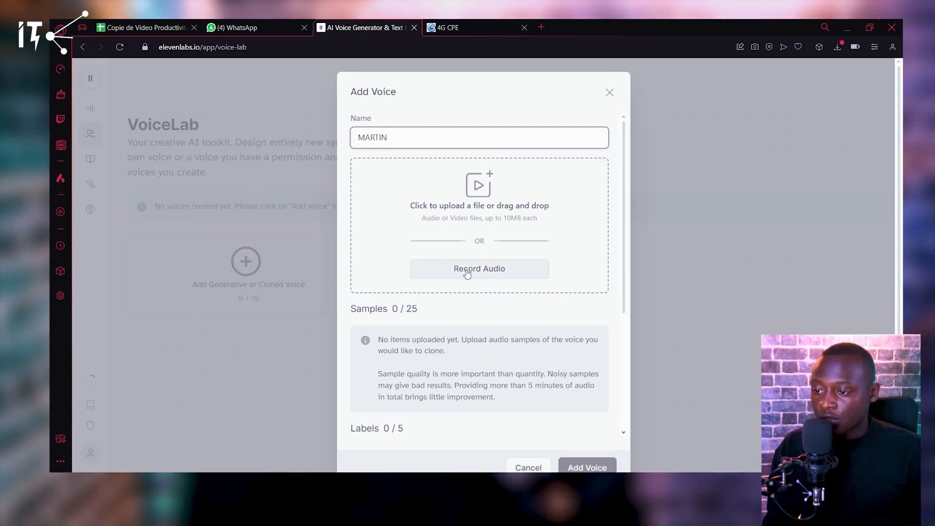
# - Add all five MP3 recordings from the "martin voice" folder as samples for the cloned voice
pyautogui.click(478, 187)
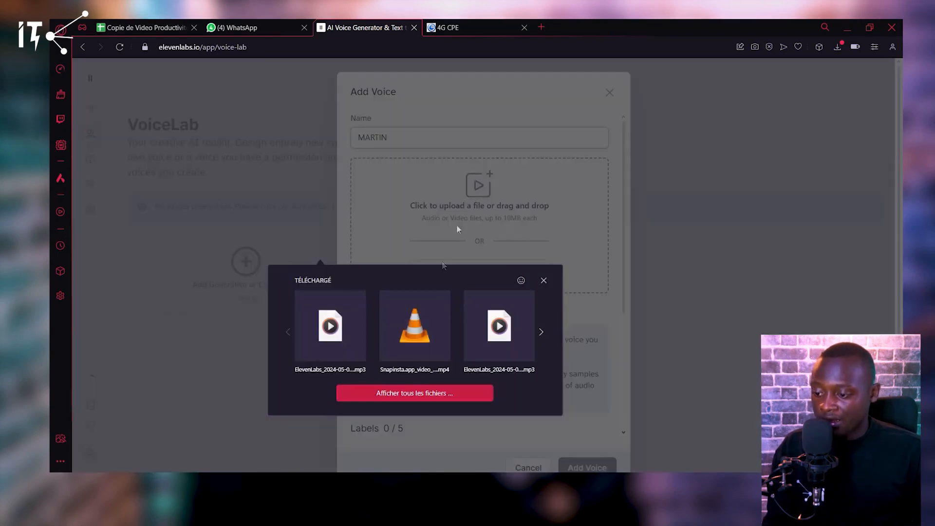
pyautogui.click(410, 393)
pyautogui.doubleClick(546, 181)
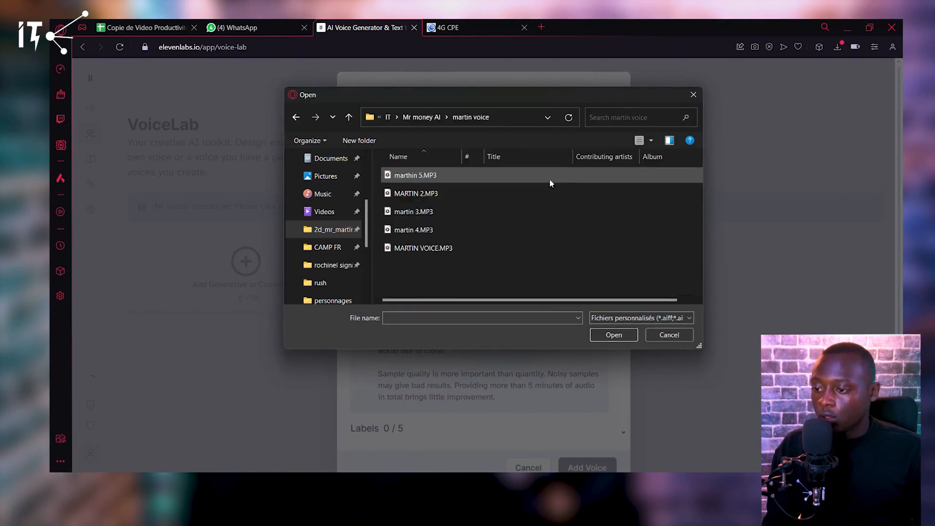
pyautogui.moveTo(455, 286); pyautogui.dragTo(411, 162)
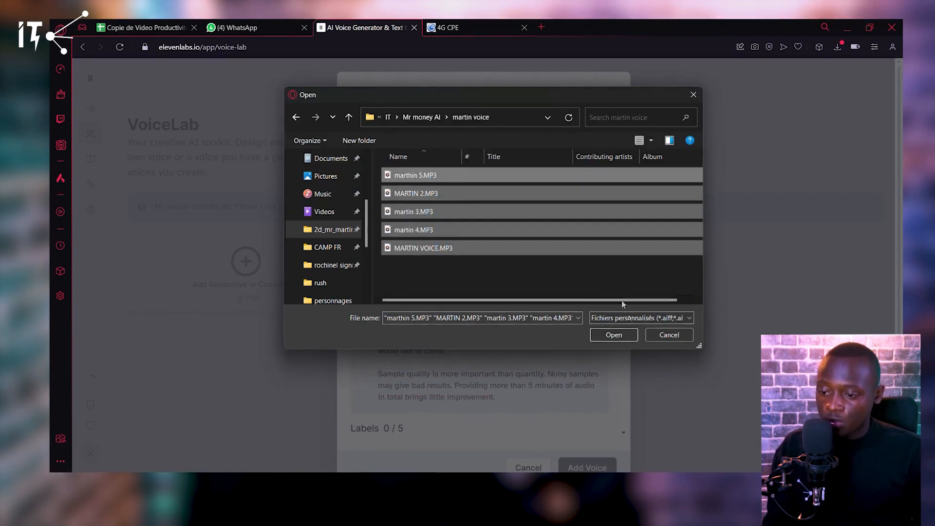
pyautogui.click(614, 335)
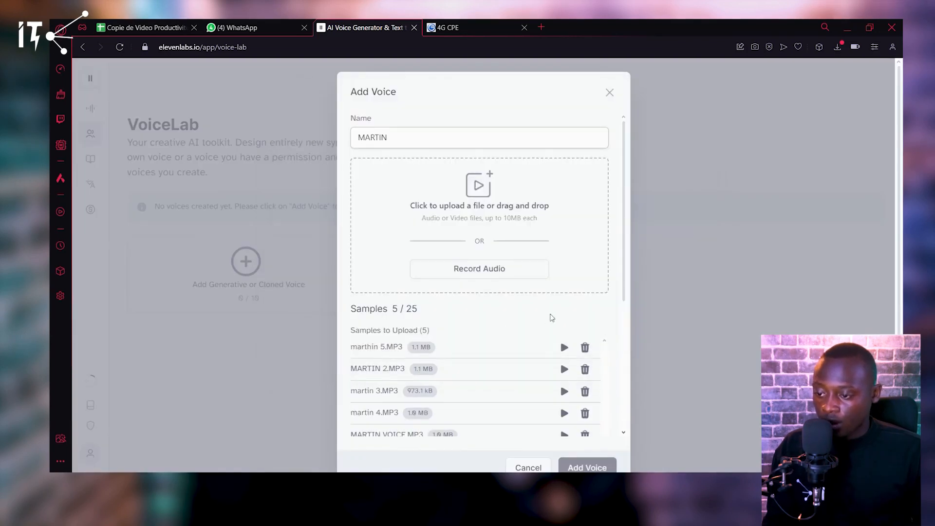
# - Accept the rights and consent statement without labels or a description, and submit the cloned voice
pyautogui.scroll(-5, 535, 272)
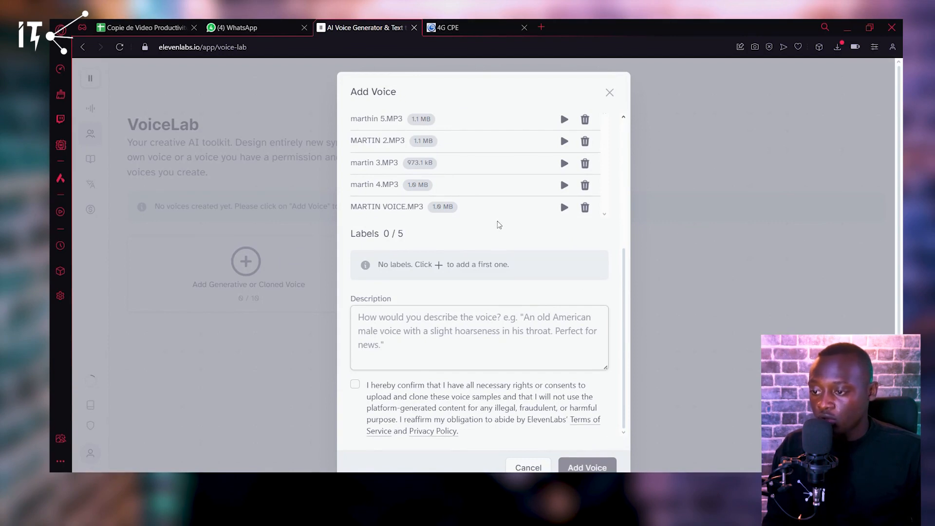
pyautogui.scroll(2, 499, 225)
pyautogui.scroll(1, 499, 225)
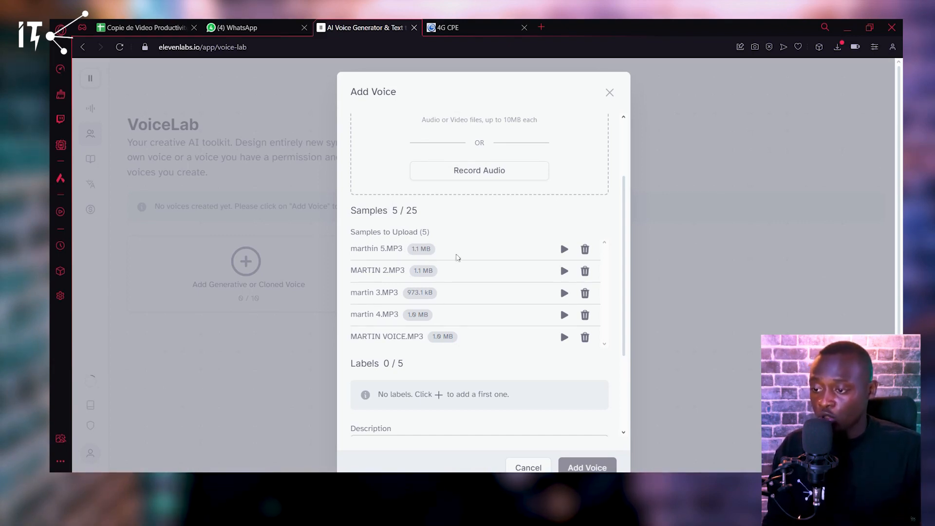
pyautogui.scroll(-4, 510, 243)
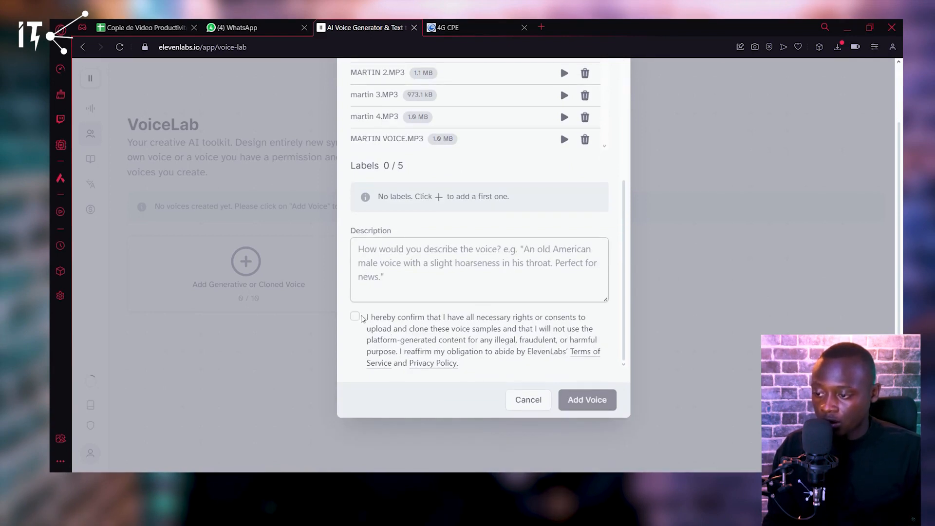
pyautogui.click(355, 317)
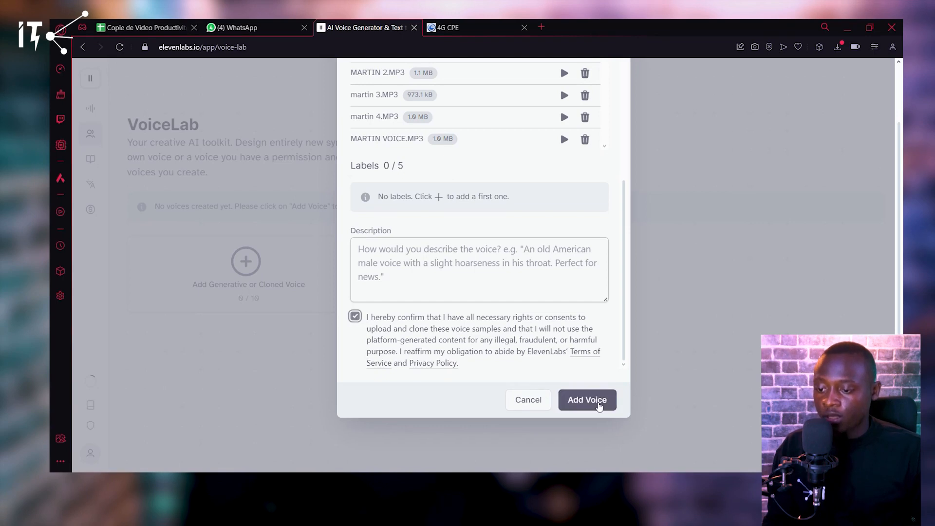
pyautogui.click(599, 402)
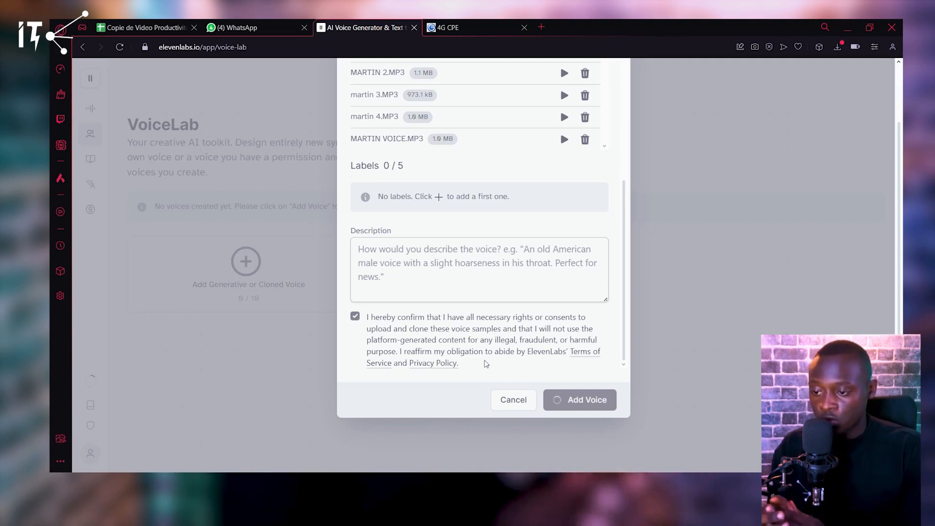
# - Listen to the MARTIN VOICE recording in the "martin voice" folder, close the media player and return to VoiceLab in the browser
pyautogui.moveTo(356, 470)
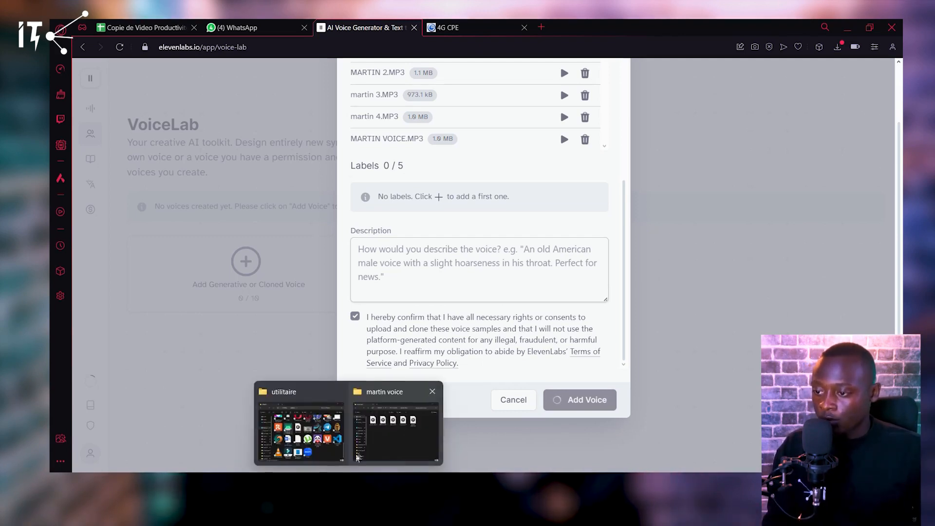
pyautogui.click(404, 436)
pyautogui.doubleClick(437, 166)
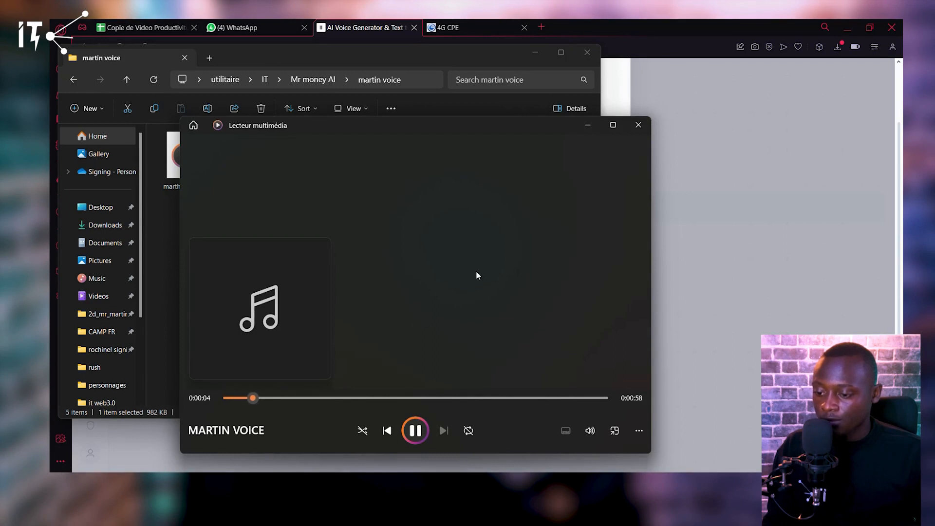
pyautogui.click(637, 130)
pyautogui.click(638, 227)
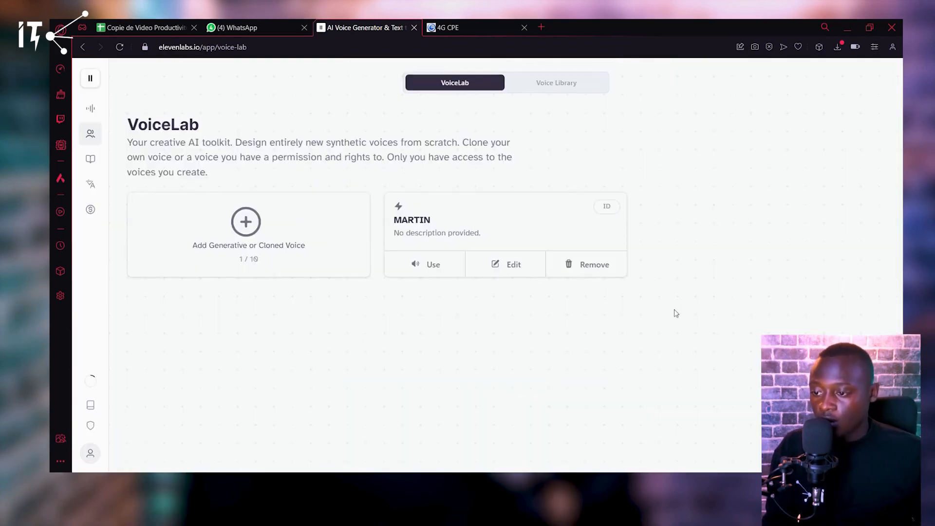
# - Open the cloned MARTIN voice for editing, review its samples and details, and close it without changes
pyautogui.click(503, 267)
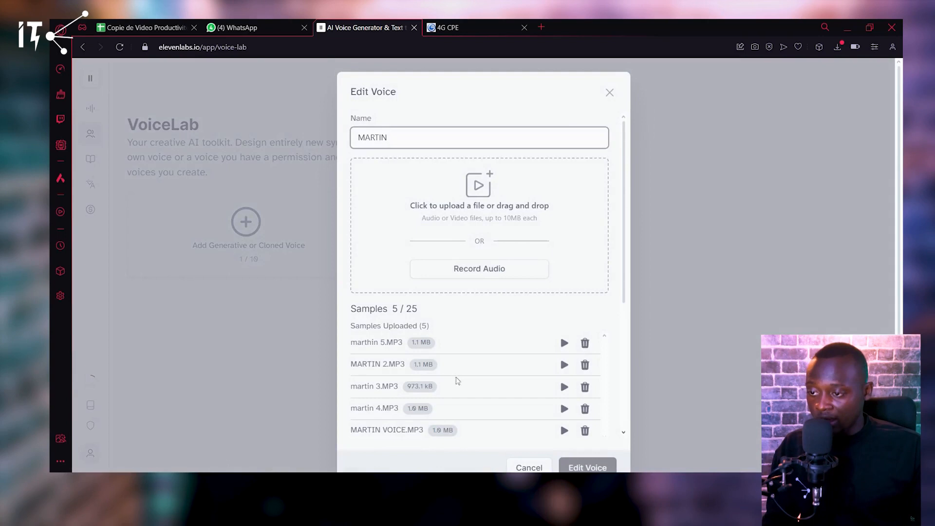
pyautogui.scroll(-5, 483, 361)
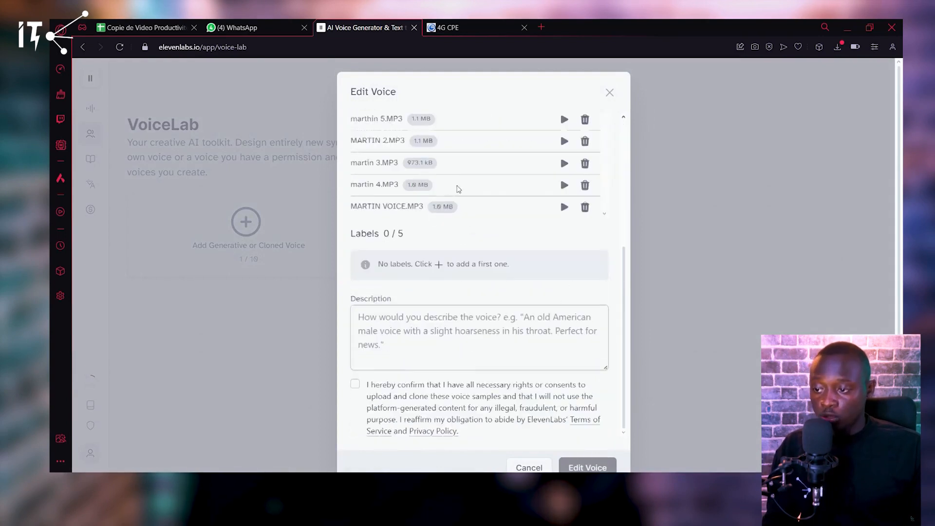
pyautogui.scroll(5, 458, 190)
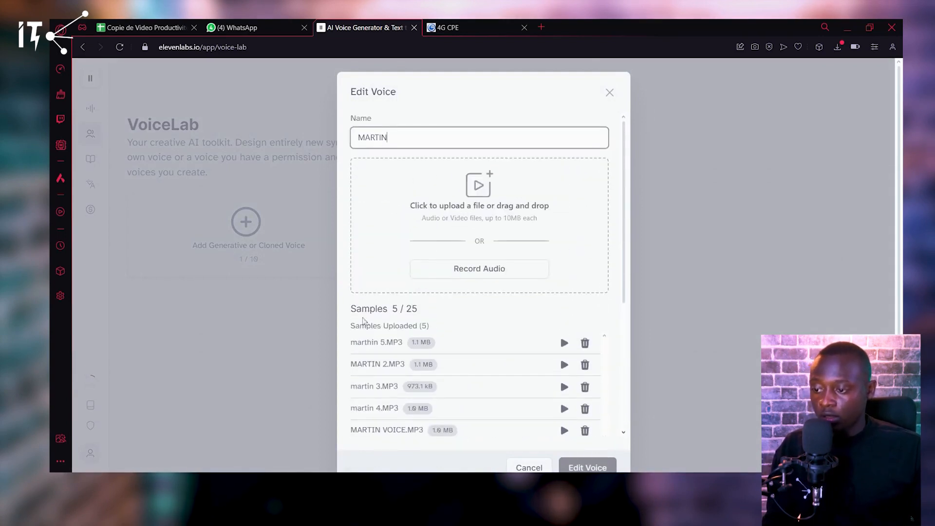
pyautogui.click(610, 93)
# - Open Speech Synthesis and choose the cloned voice MARTIN for the existing French script
pyautogui.moveTo(97, 136)
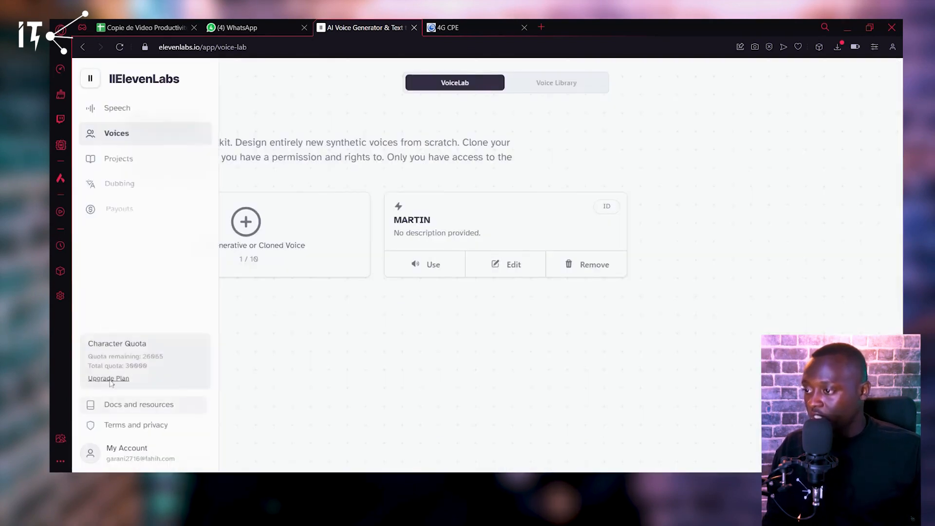
pyautogui.click(115, 109)
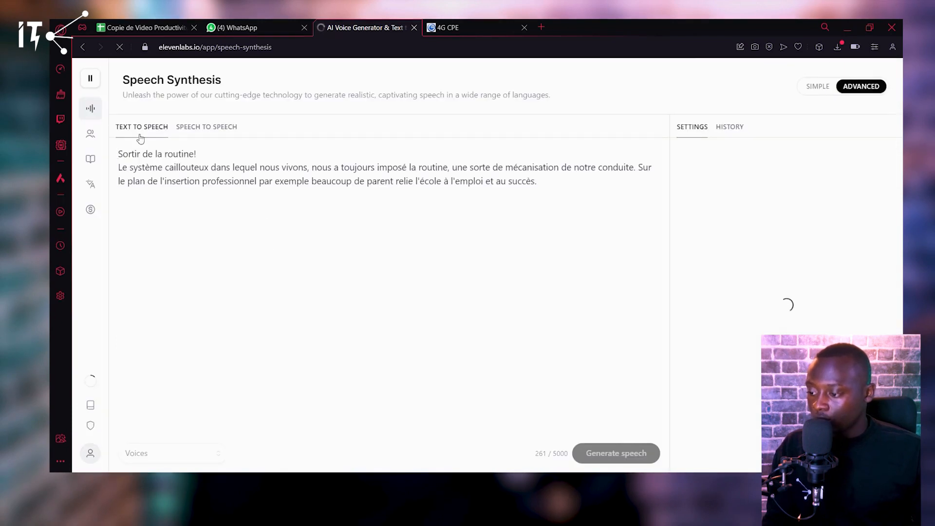
pyautogui.click(218, 456)
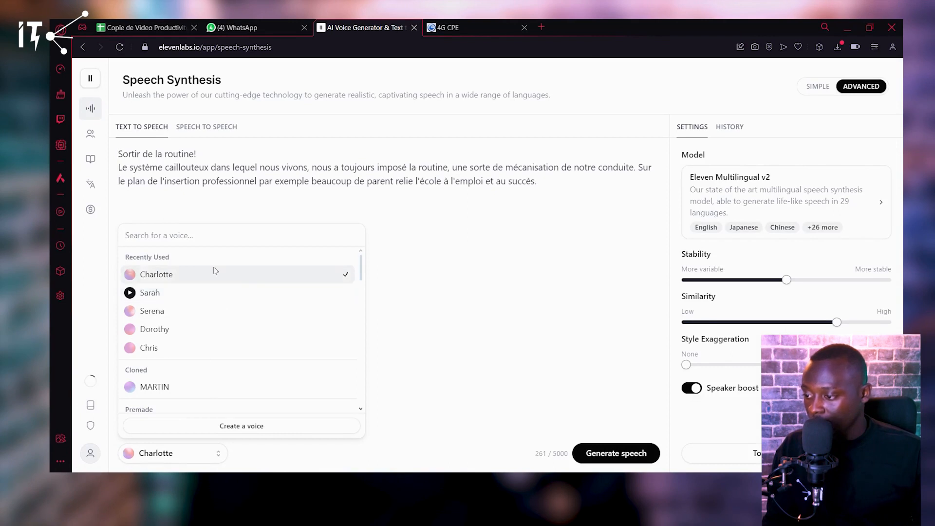
pyautogui.write('MAR')
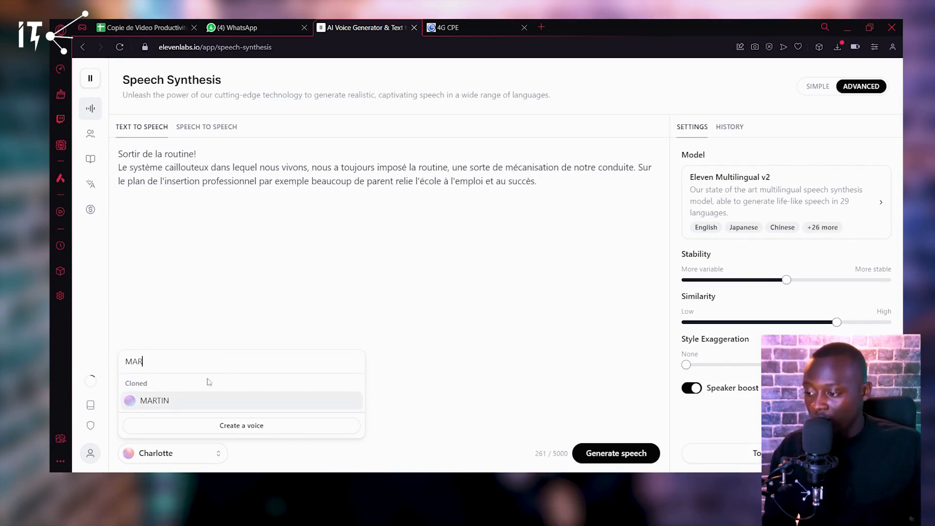
pyautogui.click(186, 400)
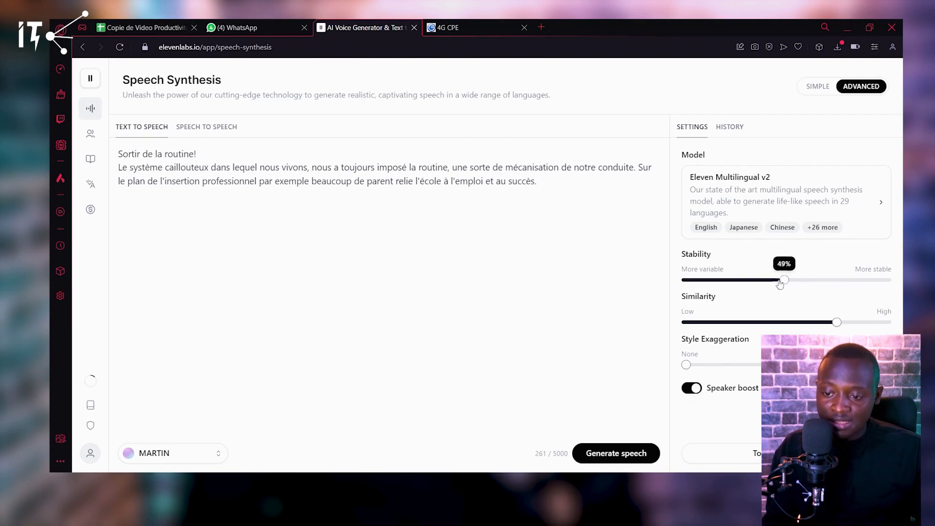
# - Set the voice's Stability to 61% and raise its Similarity slightly
pyautogui.moveTo(701, 288); pyautogui.dragTo(793, 289)
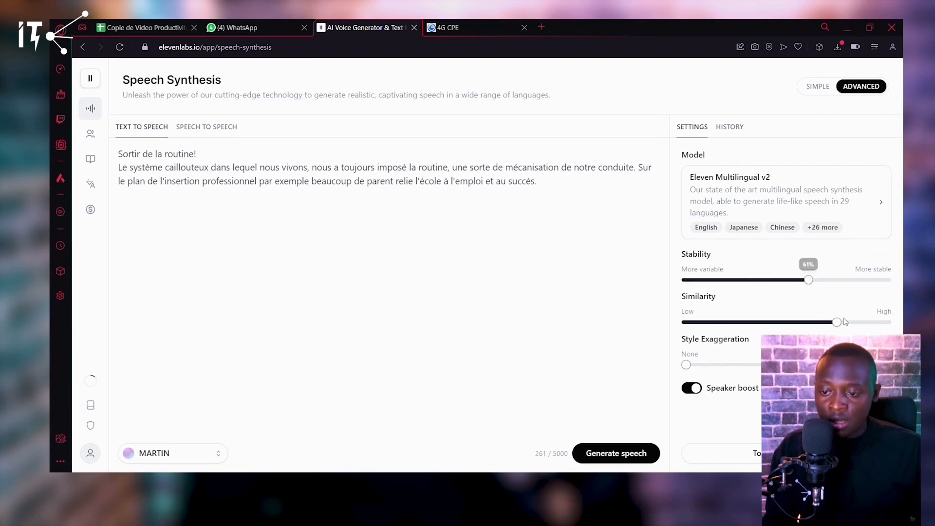
pyautogui.moveTo(838, 326)
pyautogui.moveTo(775, 330); pyautogui.dragTo(842, 328)
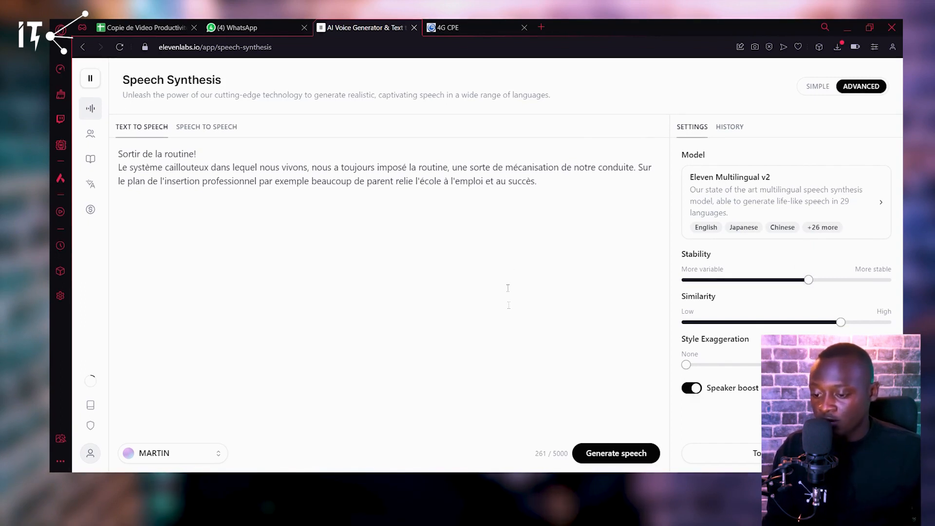
# - Generate the French script's speech in the MARTIN voice, listen to part of it and pause the playback
pyautogui.click(603, 454)
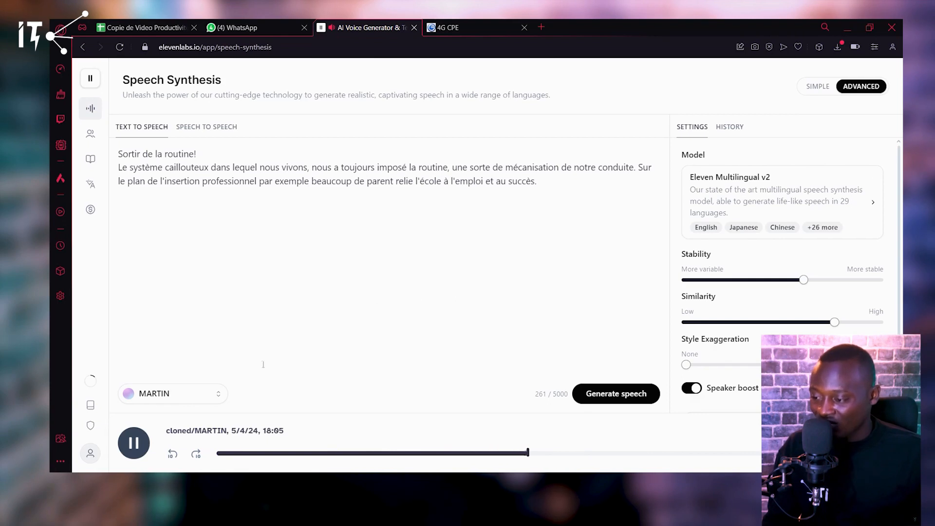
pyautogui.click(135, 444)
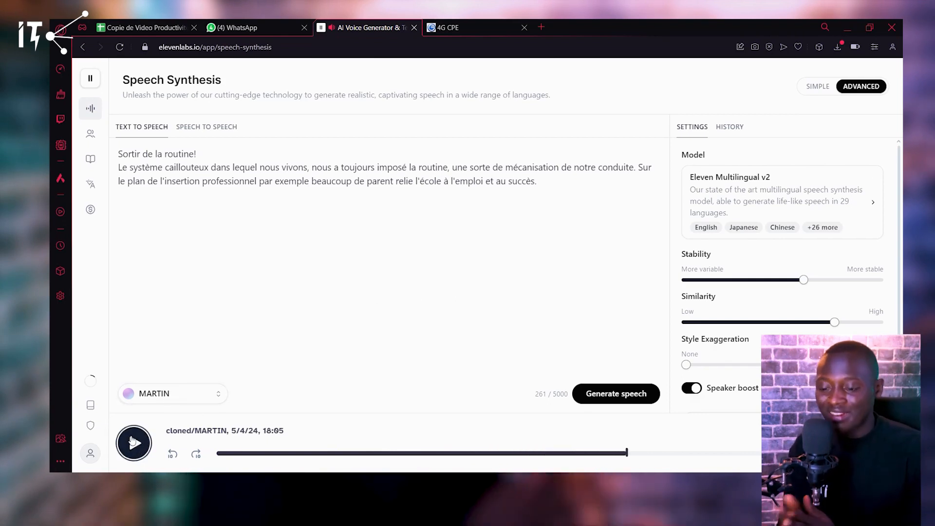